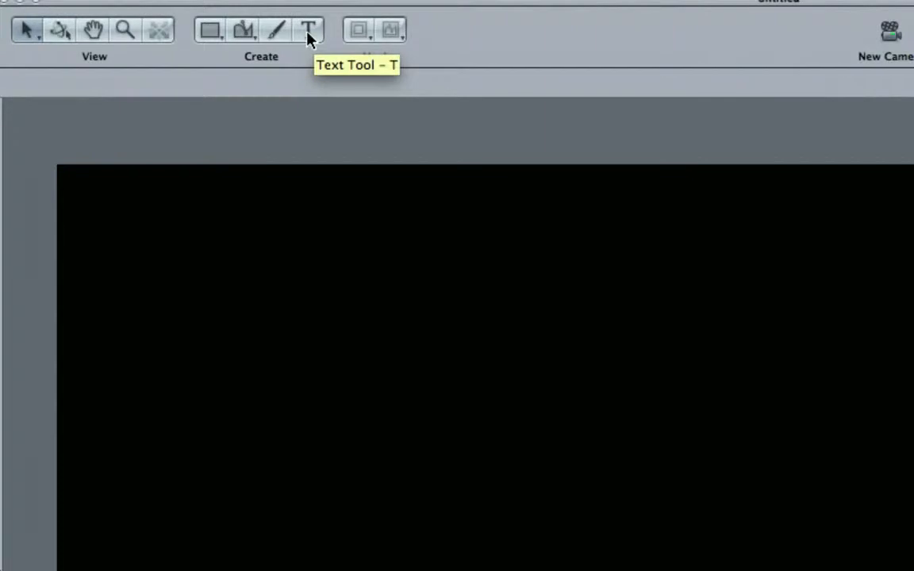
Add a text layer on the black canvas reading 'FinalCutKing.com' in 48pt Times New Roman.
left_click(309, 33)
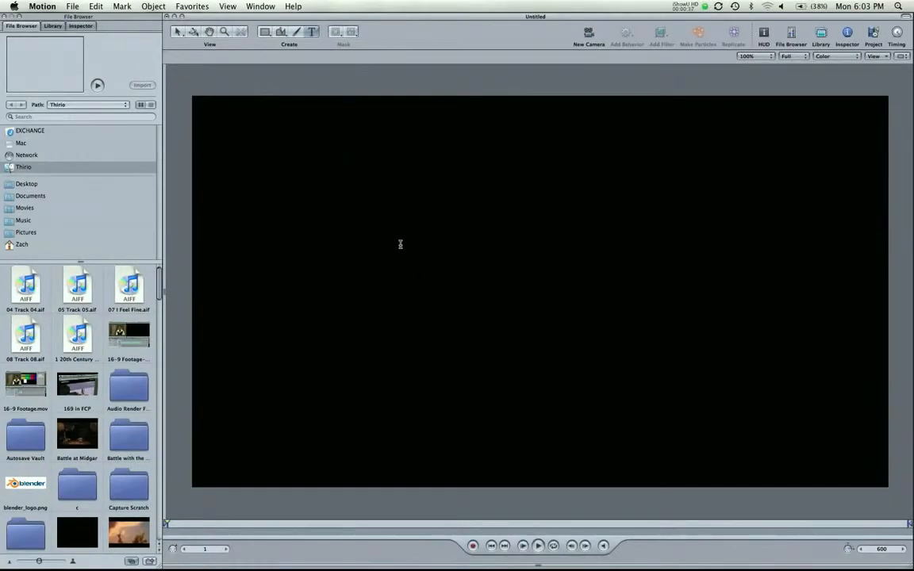
left_click(380, 230)
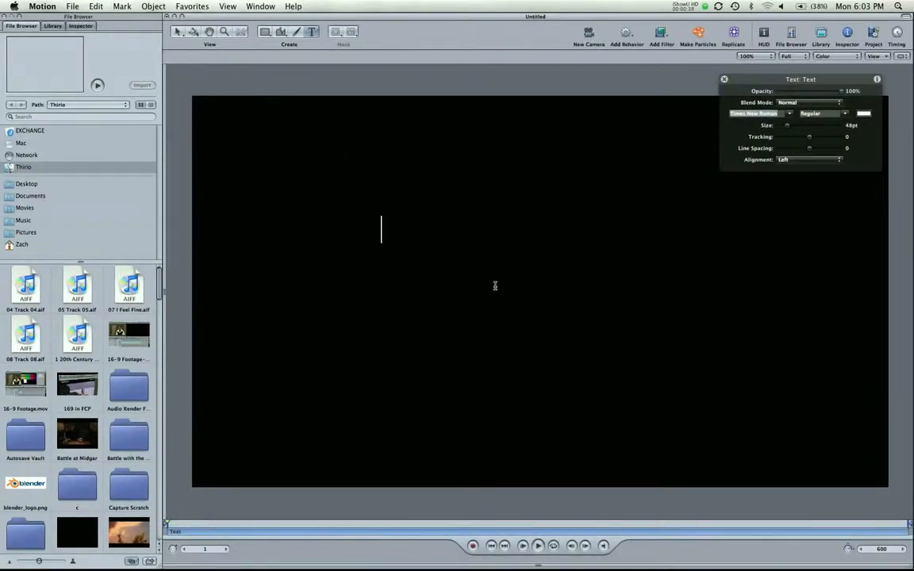
type("Final Cut King")
key("BackSpace")
key("BackSpace")
key("BackSpace")
key("BackSpace")
key("BackSpace")
key("BackSpace")
key("BackSpace")
key("BackSpace")
key("BackSpace")
type("CutKing.com")
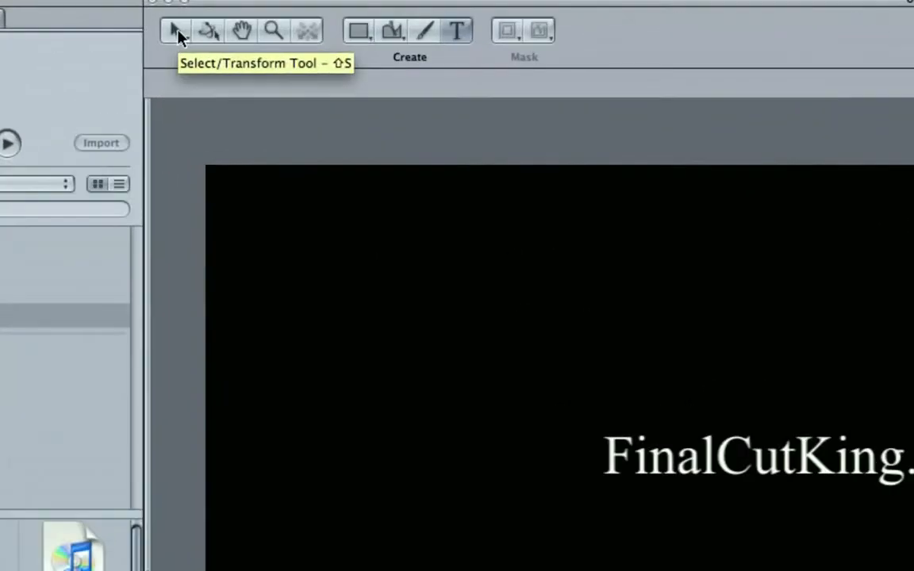
Move the FinalCutKing.com text to just right of the canvas centre and show the Layers list.
left_click(176, 31)
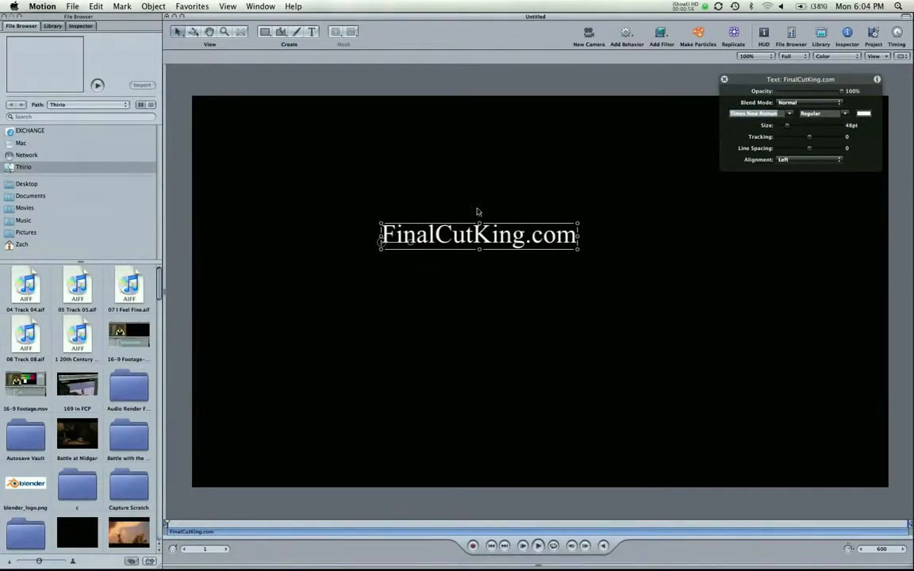
left_click_drag(453, 238, 577, 260)
left_click(627, 201)
left_click(541, 210)
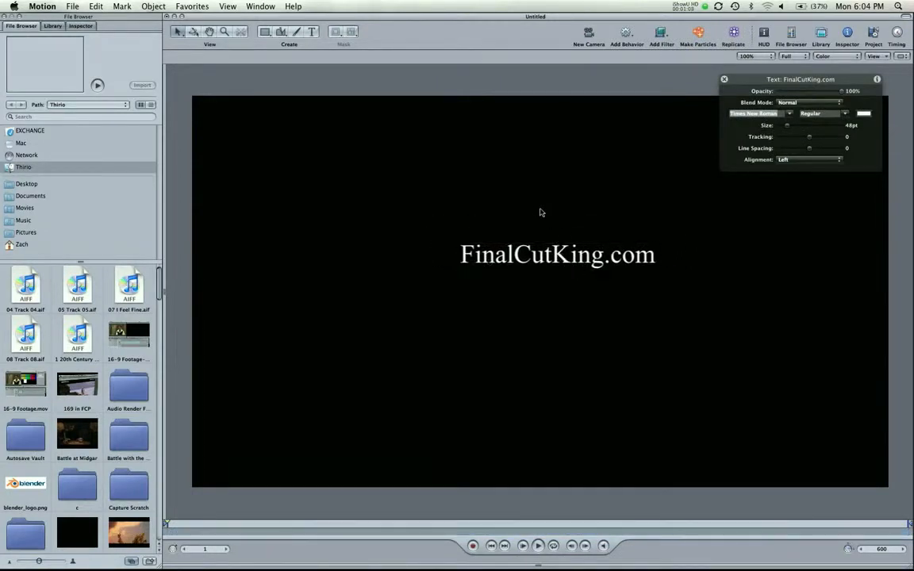
left_click(565, 262)
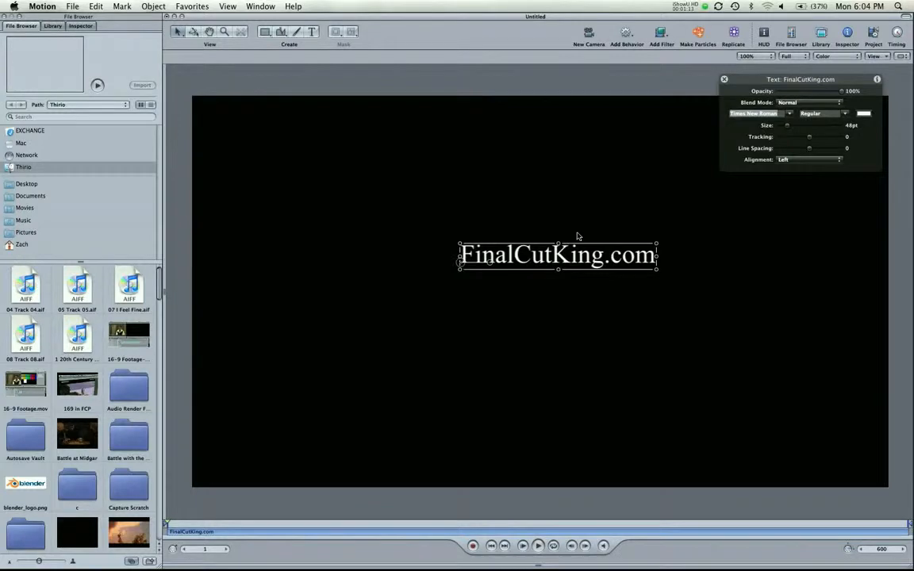
key("F5")
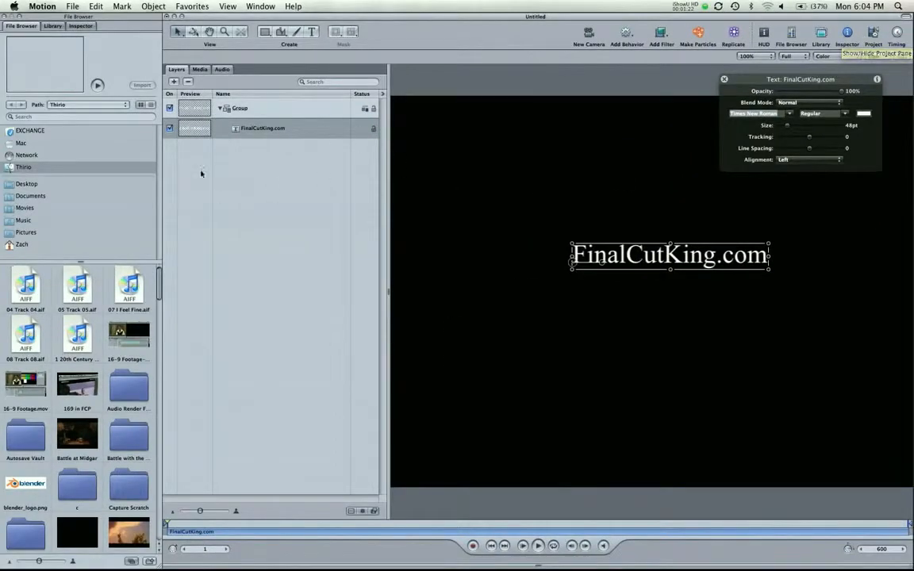
Rename the Group layer to 'Text' and move the FinalCutKing.com title higher, left of centre.
left_click(263, 133)
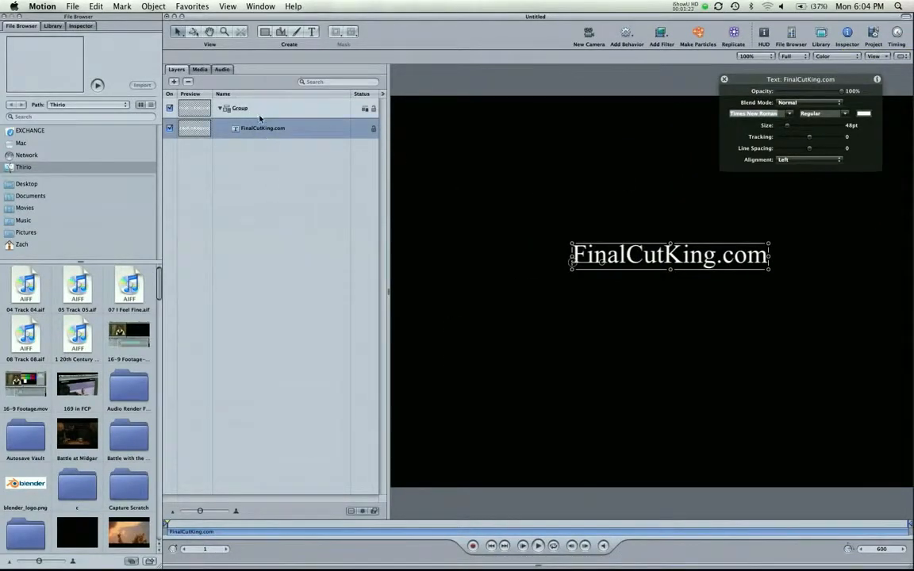
left_click(244, 110)
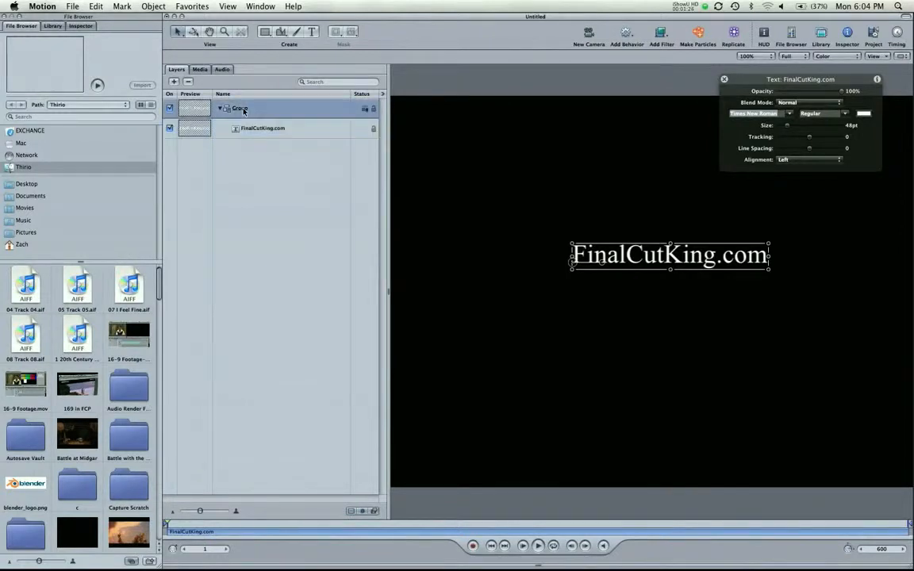
type("Tex")
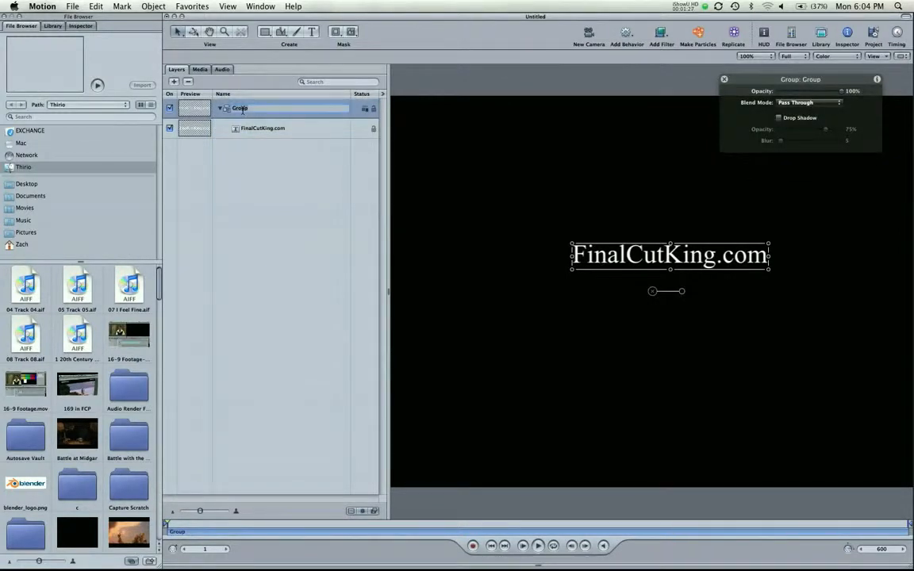
type("t")
key("Return")
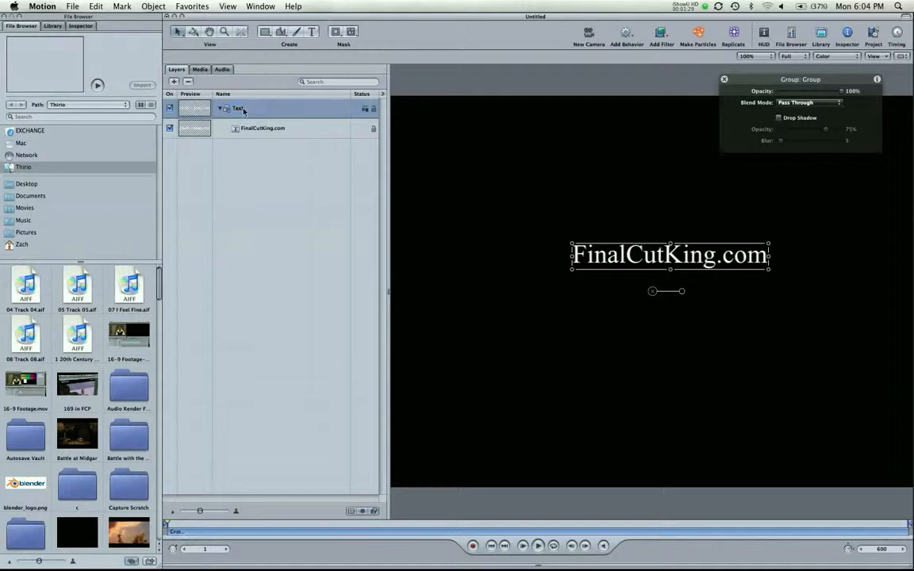
left_click(259, 129)
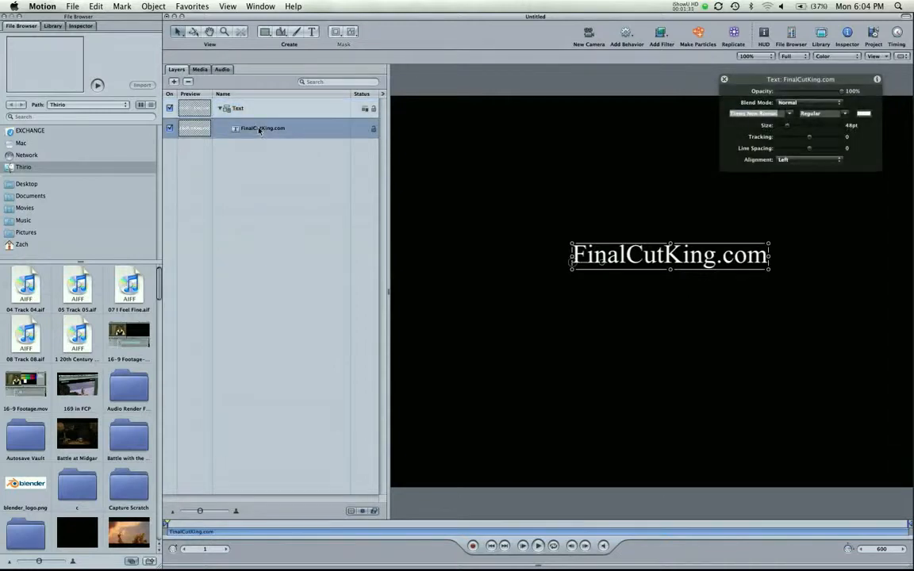
left_click_drag(631, 260, 553, 201)
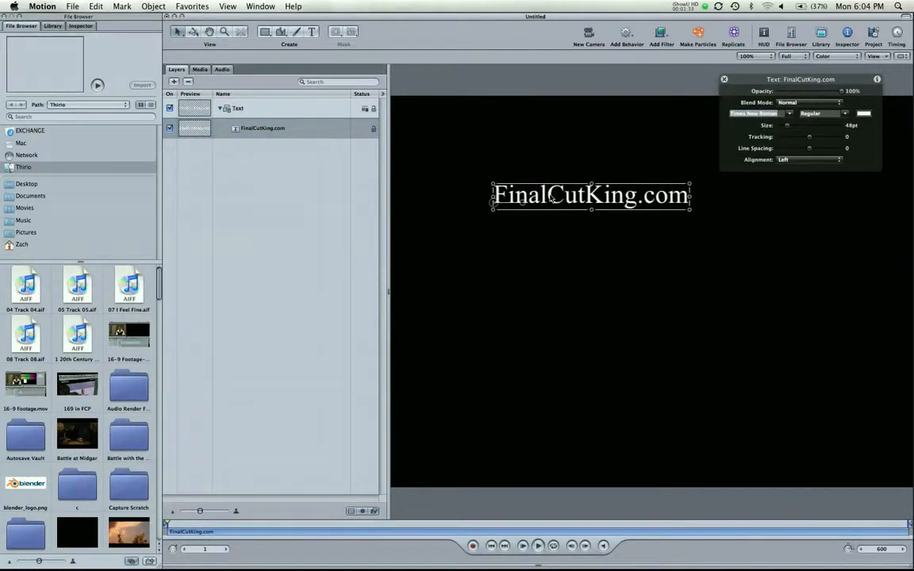
Duplicate the title layer, drag the copy below it, and retype the copy as the creator's name.
key("super+d")
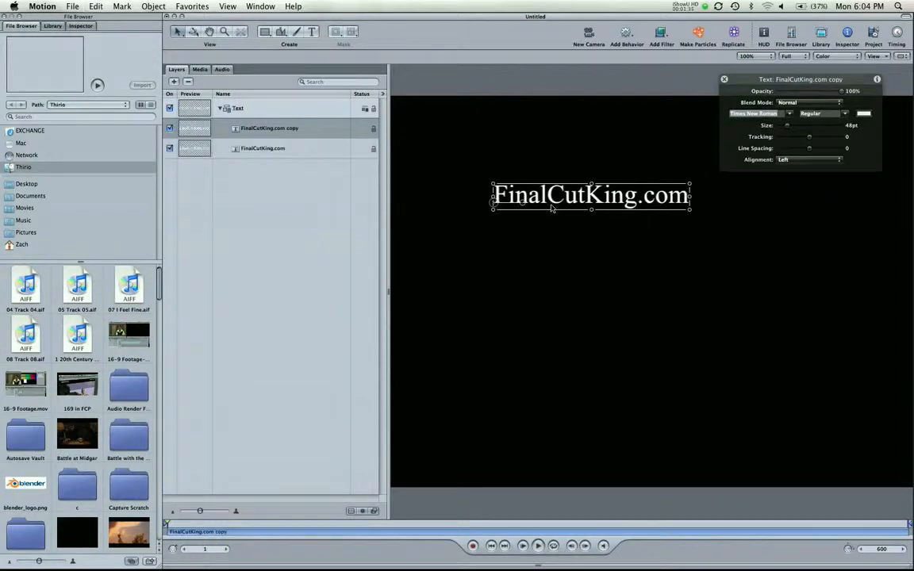
left_click_drag(590, 205, 655, 294)
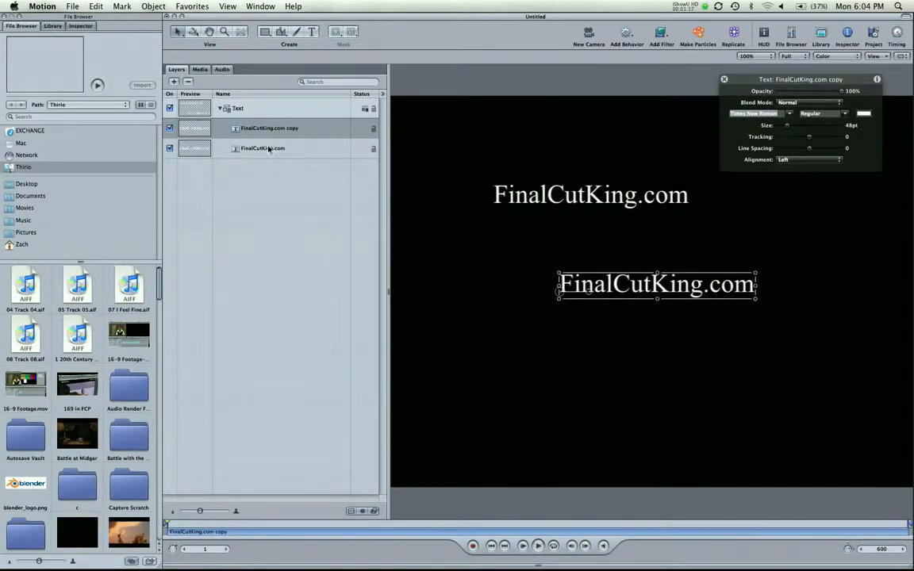
double_click(621, 282)
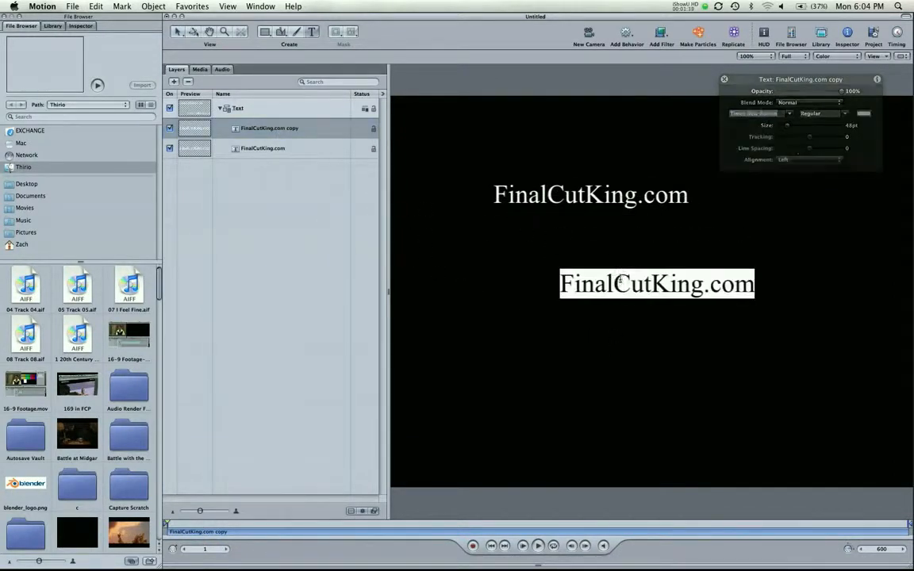
type("Zach King")
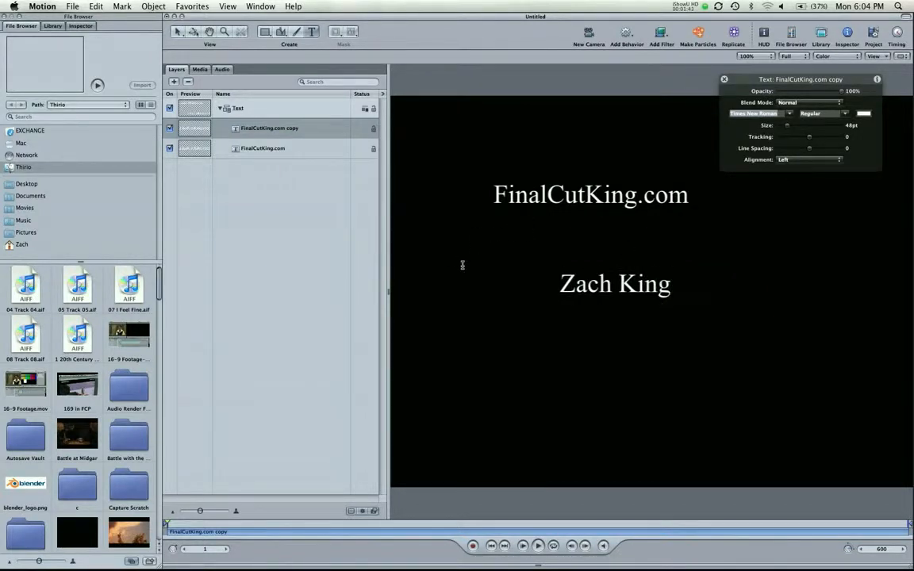
left_click(274, 148)
left_click(262, 130)
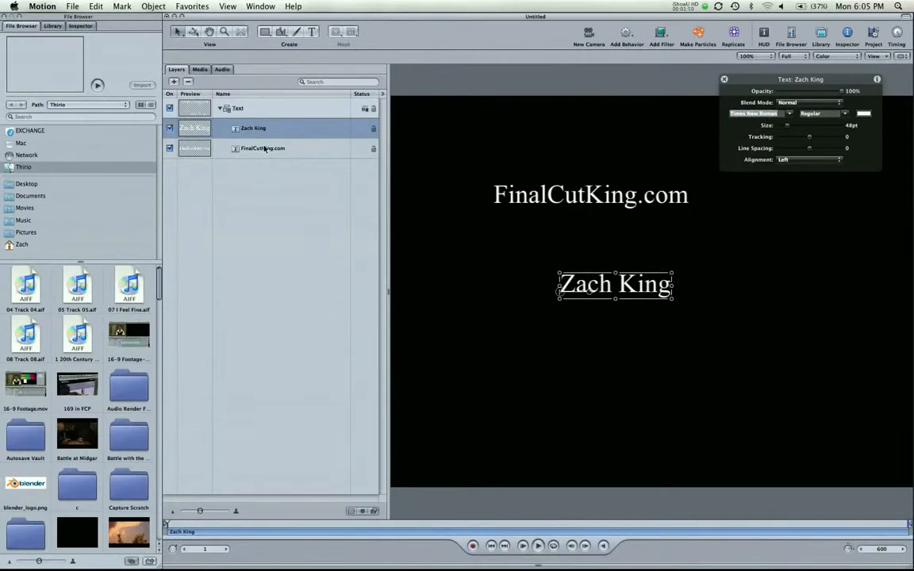
left_click(268, 173)
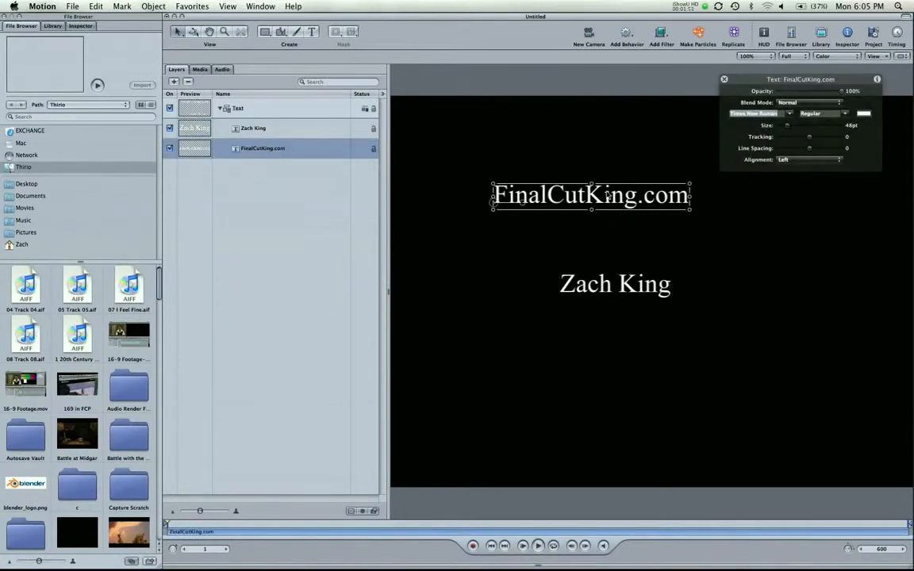
left_click(246, 129)
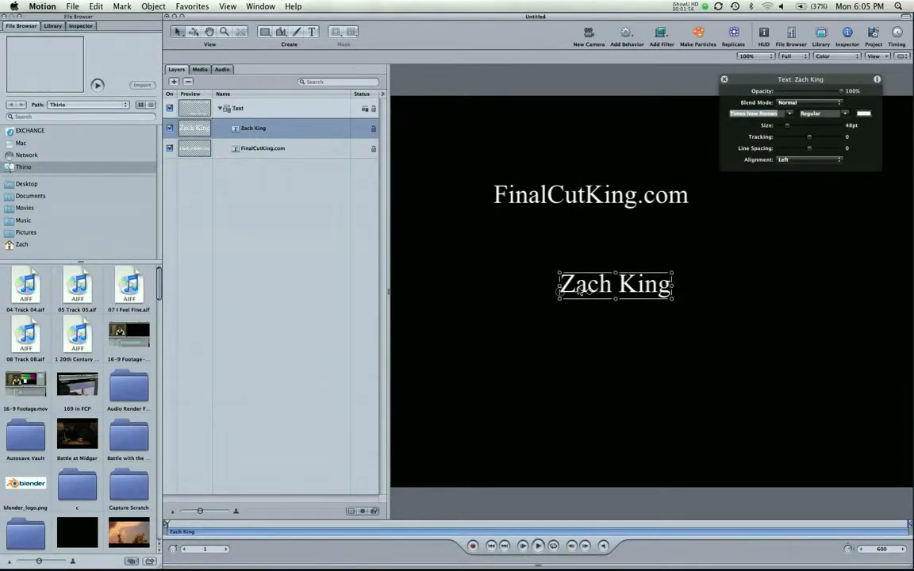
Delete the creator's-name layer and move the FinalCutKing.com text down near the canvas centre.
key("Delete")
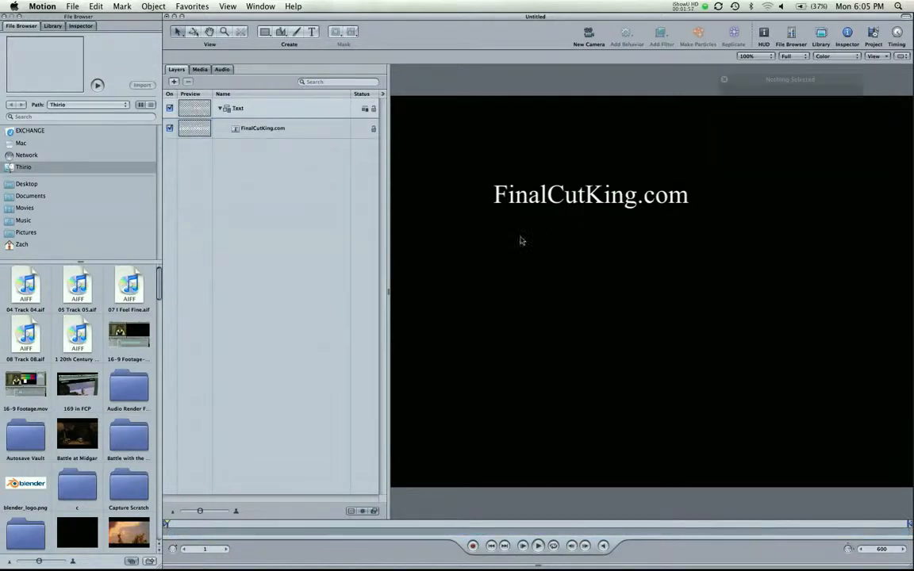
left_click(292, 131)
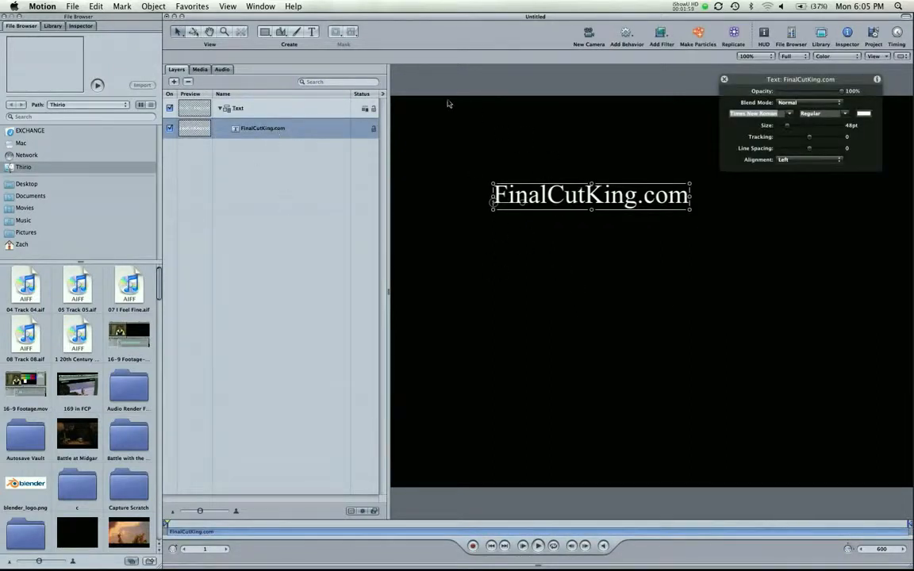
left_click_drag(591, 210, 654, 241)
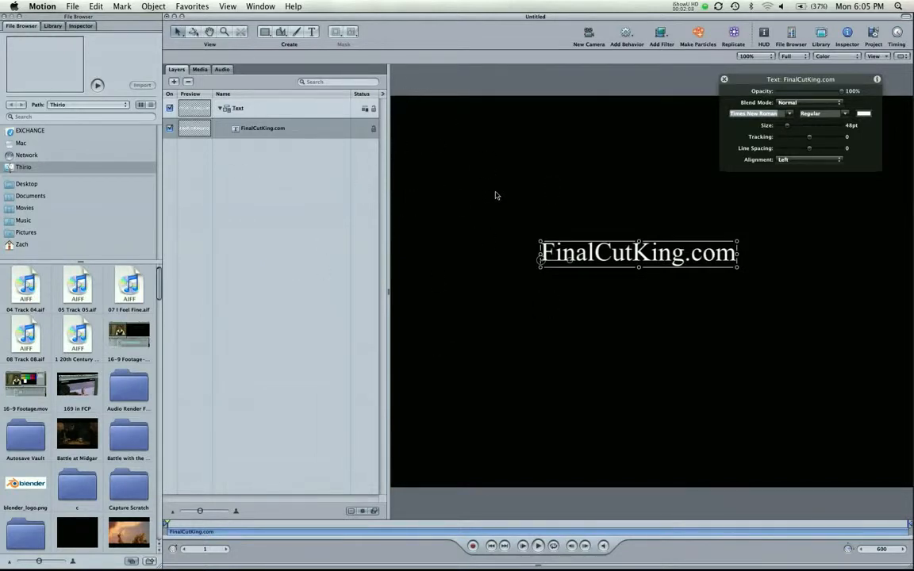
left_click(534, 146)
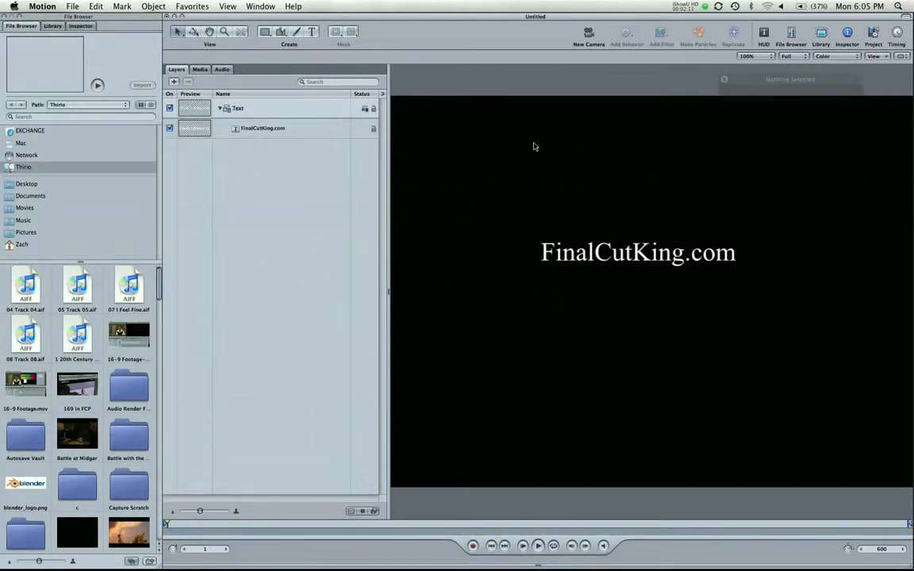
key("shift+z")
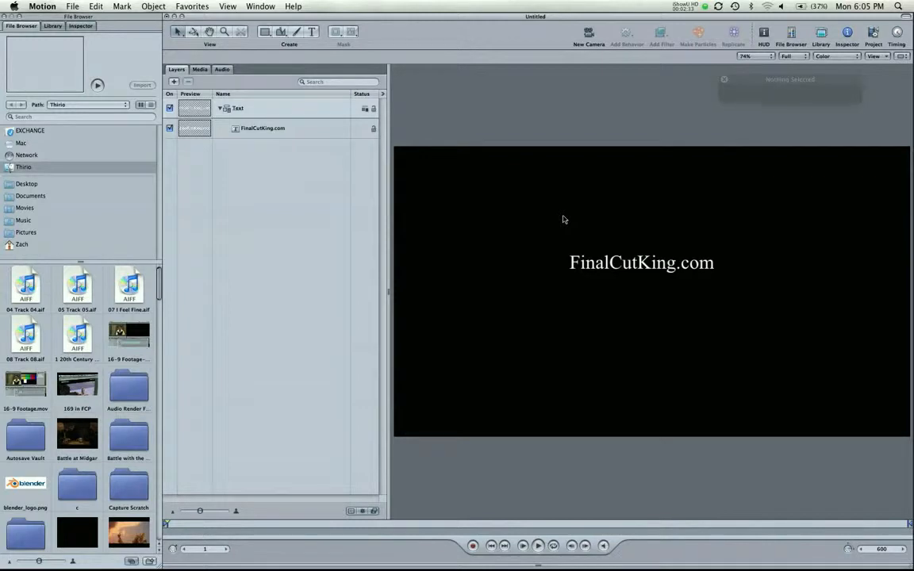
Set the FinalCutKing.com title to Walt Disney Script at 147pt and shift it left onto the canvas.
left_click(627, 262)
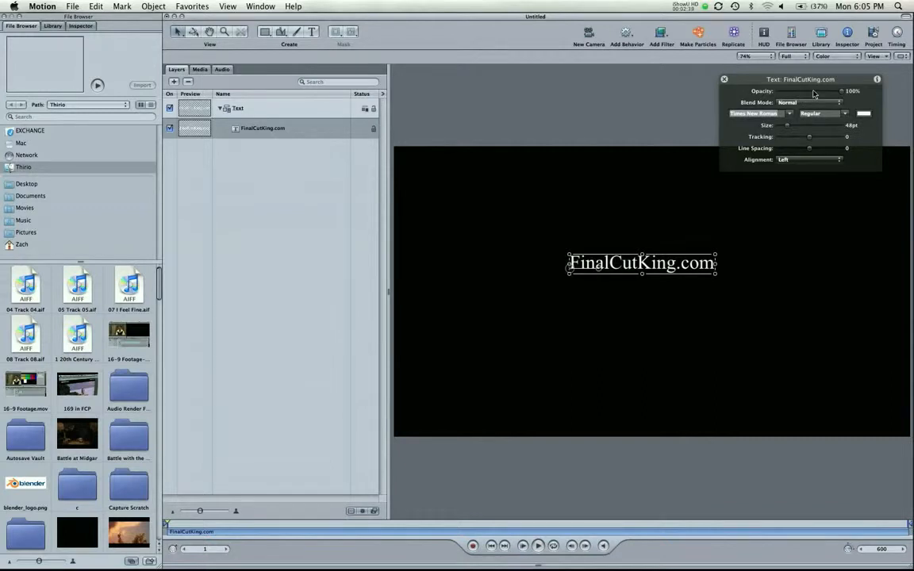
left_click_drag(813, 94, 845, 92)
left_click(791, 114)
scroll(760, 197, "down", 3)
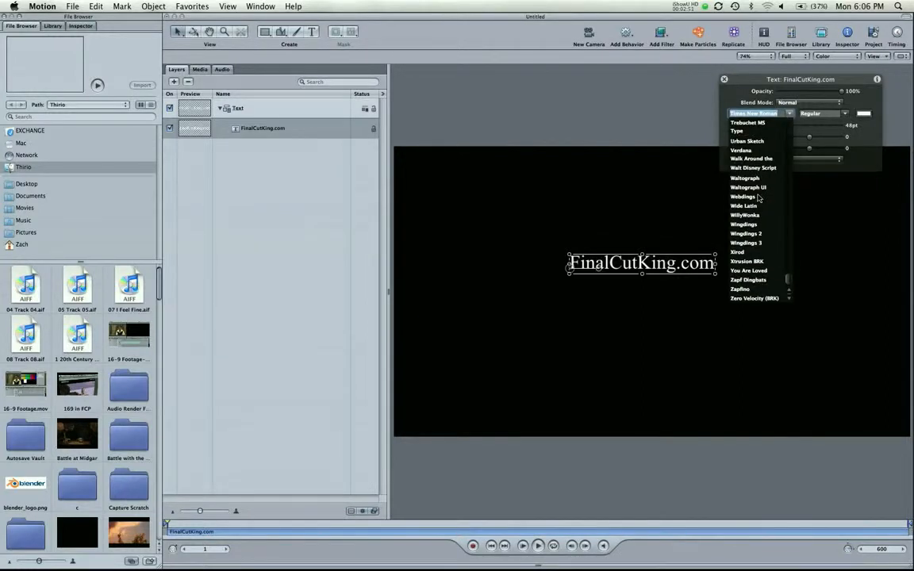
scroll(760, 198, "up", 7)
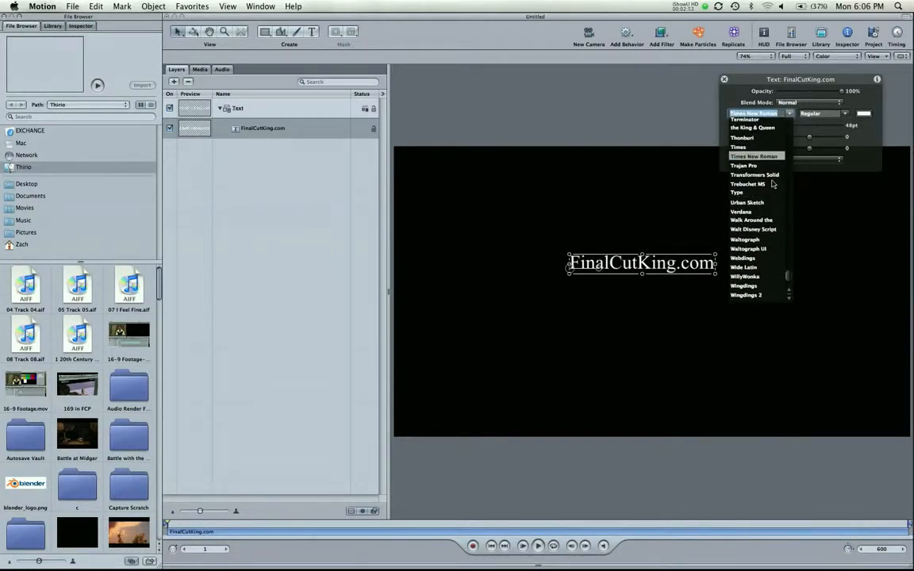
left_click(760, 229)
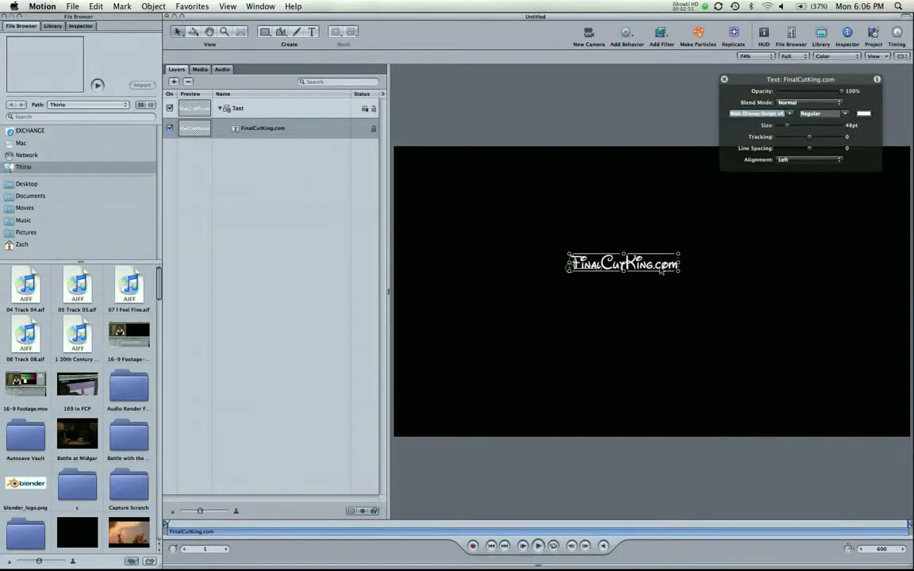
left_click_drag(787, 126, 809, 126)
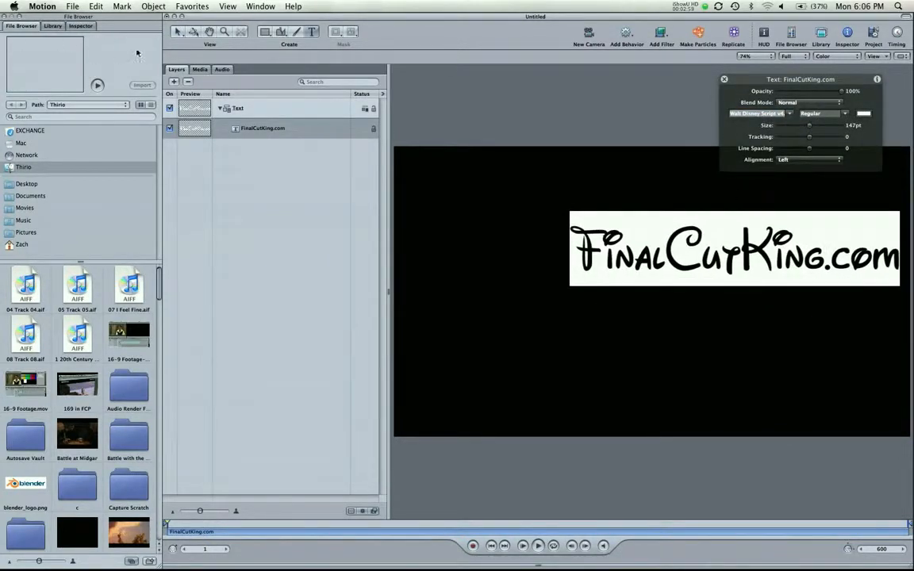
left_click(179, 33)
left_click_drag(737, 254, 637, 265)
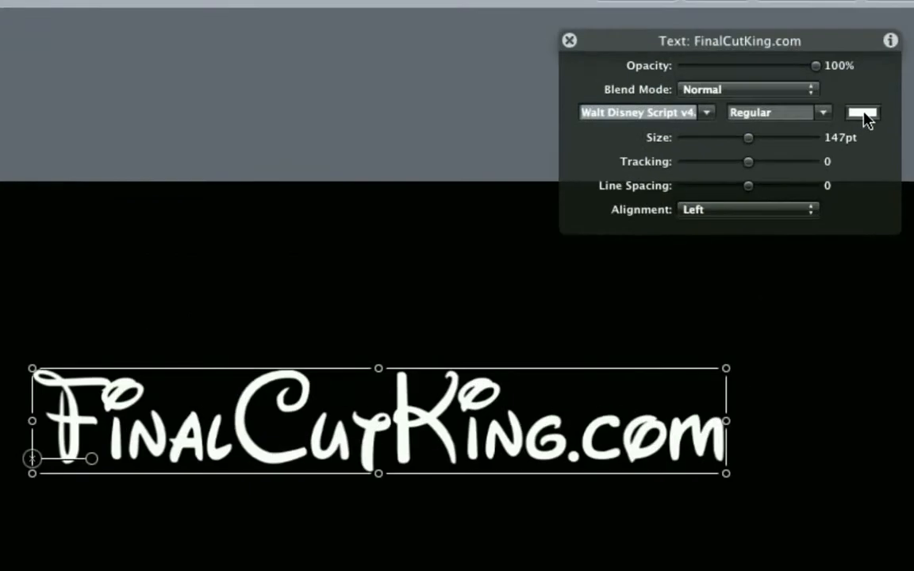
Colour the title light green and nudge it slightly right and down.
left_click(863, 114)
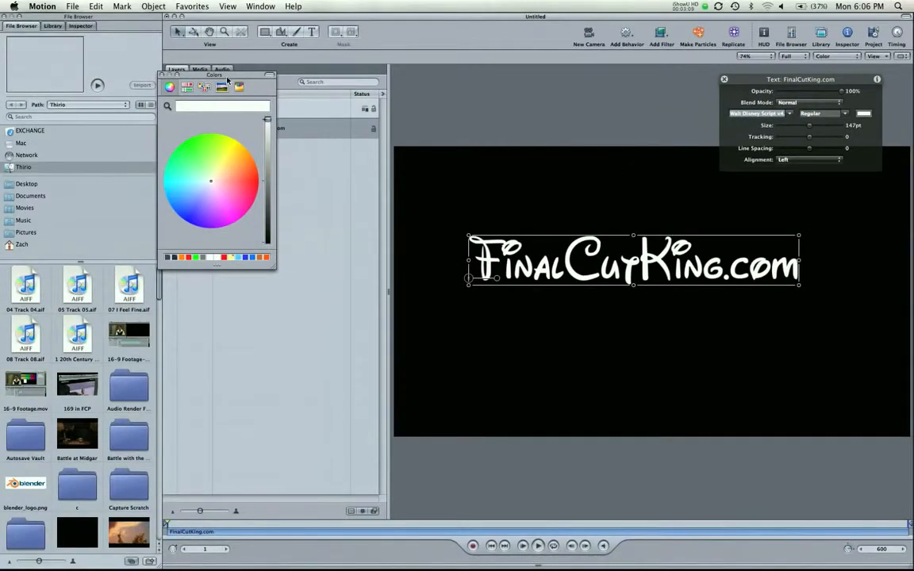
left_click_drag(228, 79, 434, 141)
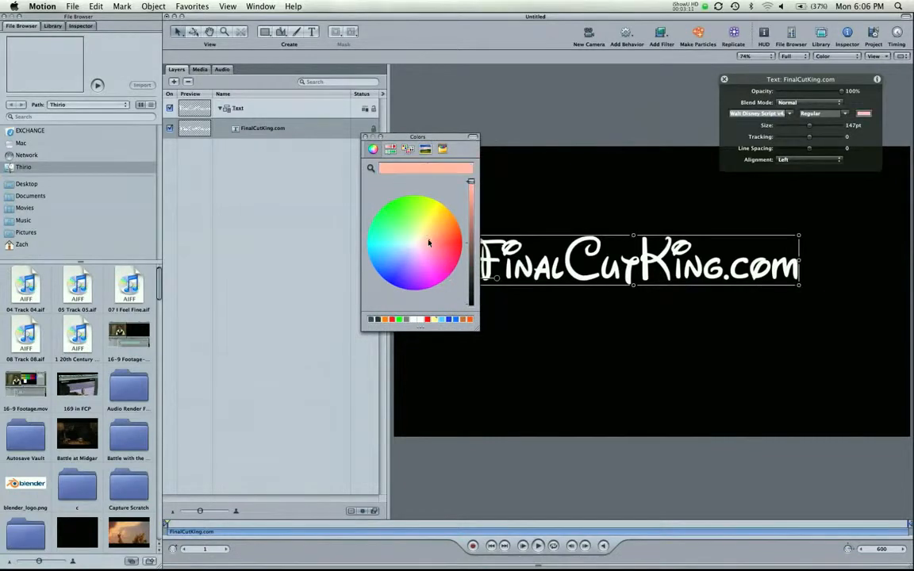
left_click_drag(428, 240, 396, 220)
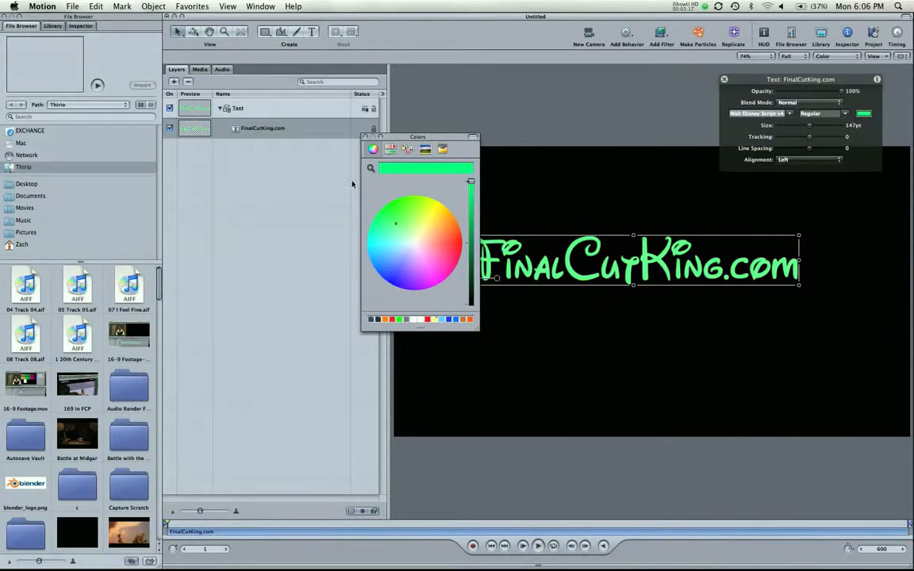
left_click(364, 137)
left_click_drag(567, 274, 600, 305)
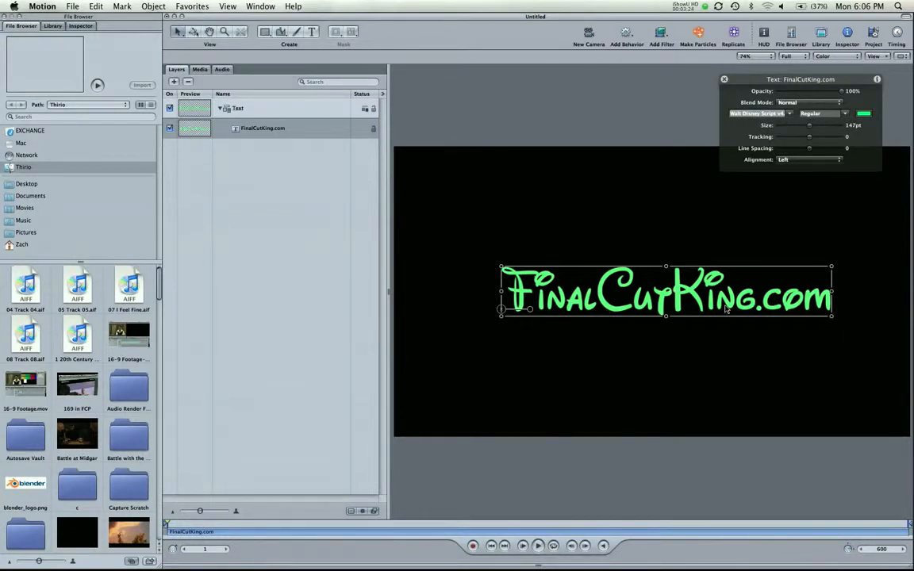
Recolour the letter K of the title red.
double_click(641, 288)
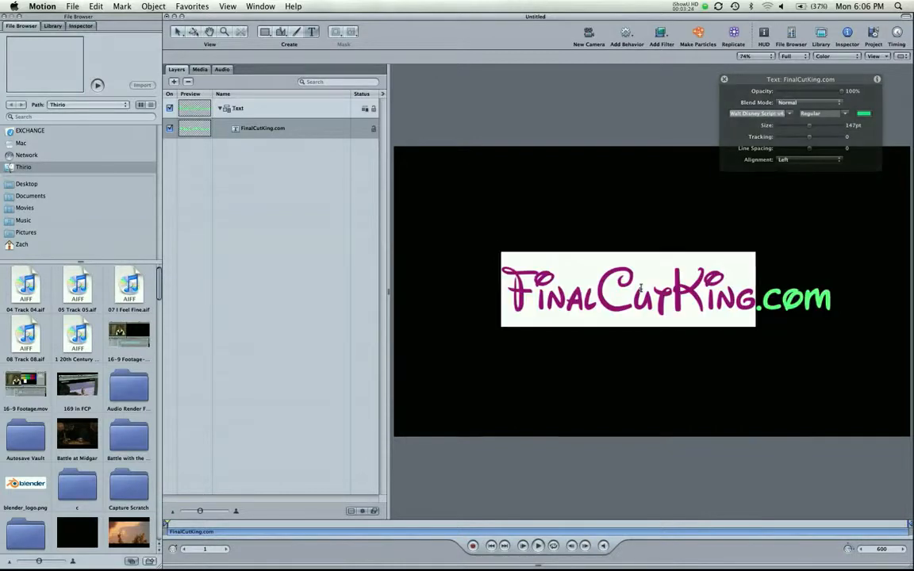
left_click(692, 287)
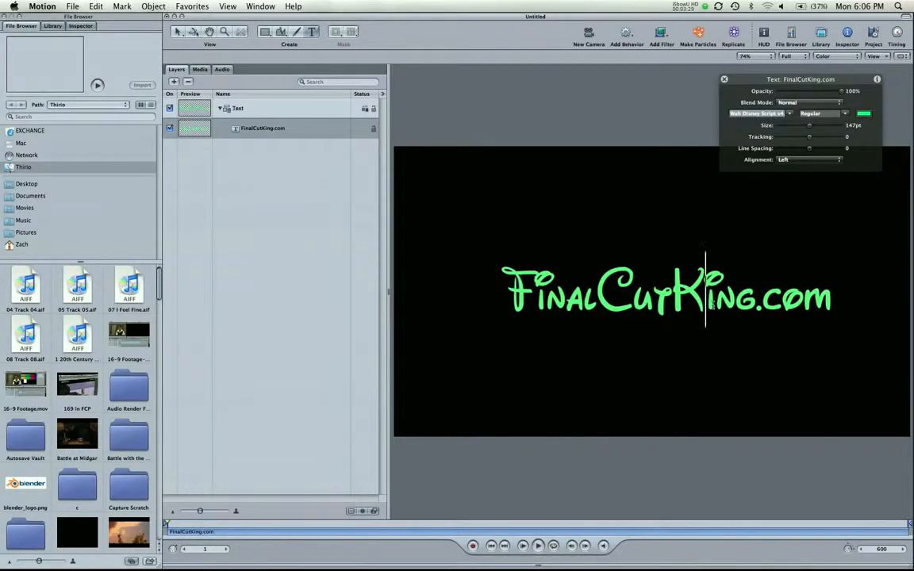
left_click_drag(709, 297, 680, 296)
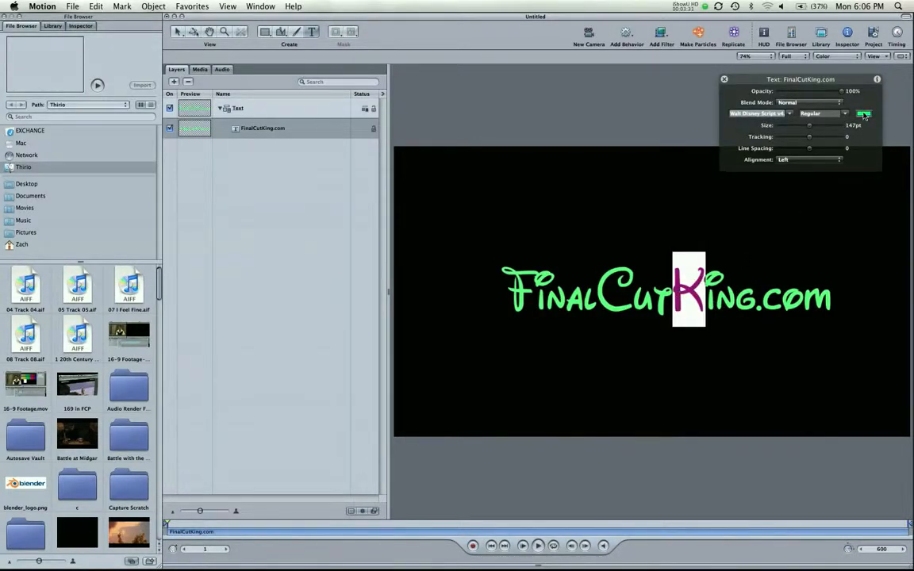
left_click(864, 114)
left_click_drag(433, 238, 466, 246)
Make the letter C magenta and the letter F blue.
left_click(652, 288)
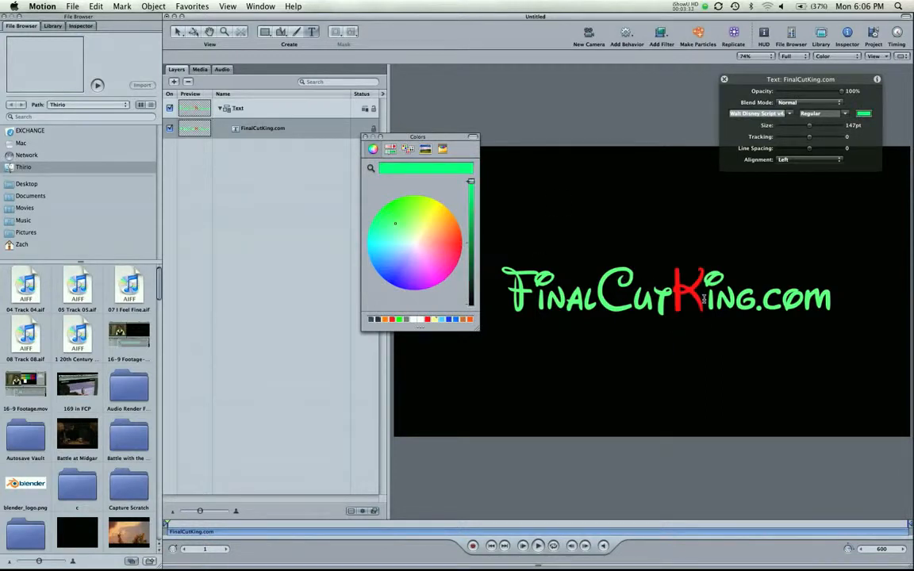
left_click_drag(632, 289, 592, 293)
left_click(402, 260)
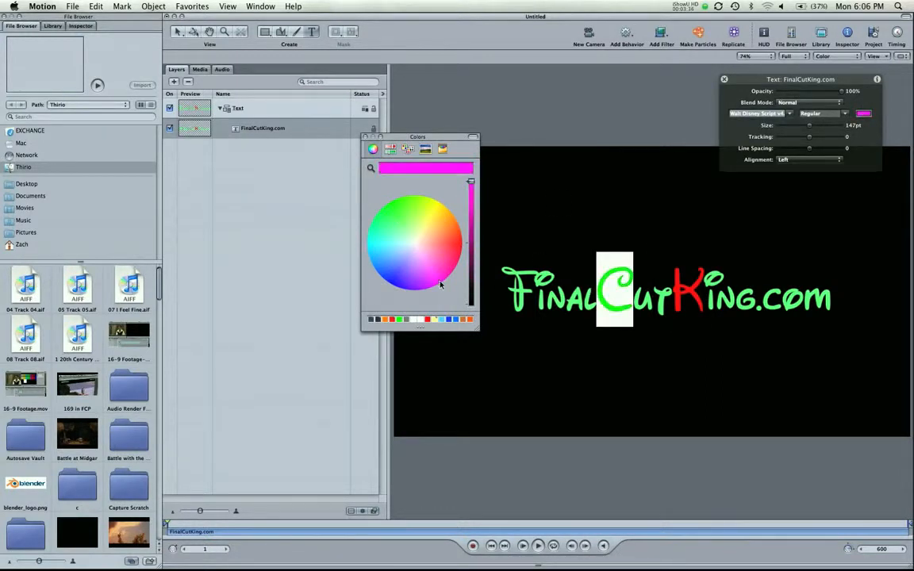
left_click(525, 270)
left_click_drag(525, 270, 511, 287)
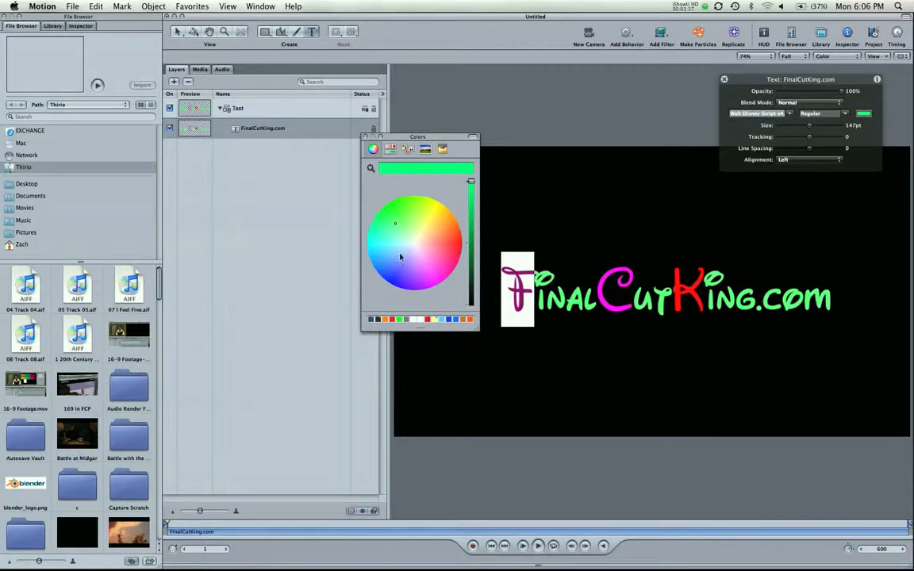
left_click_drag(395, 259, 371, 258)
left_click(620, 306)
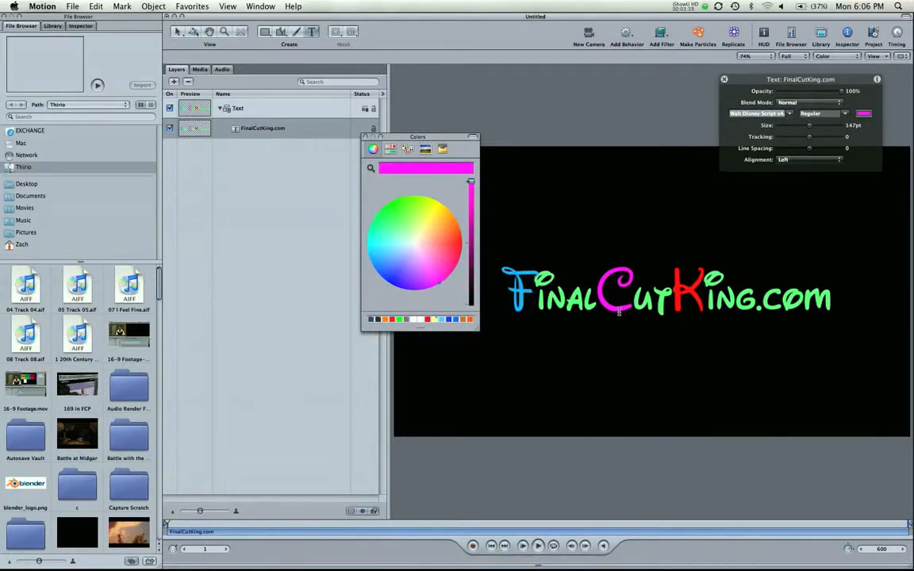
left_click(364, 136)
Set the .com ending of the title to white.
left_click(804, 302)
left_click_drag(833, 289, 754, 258)
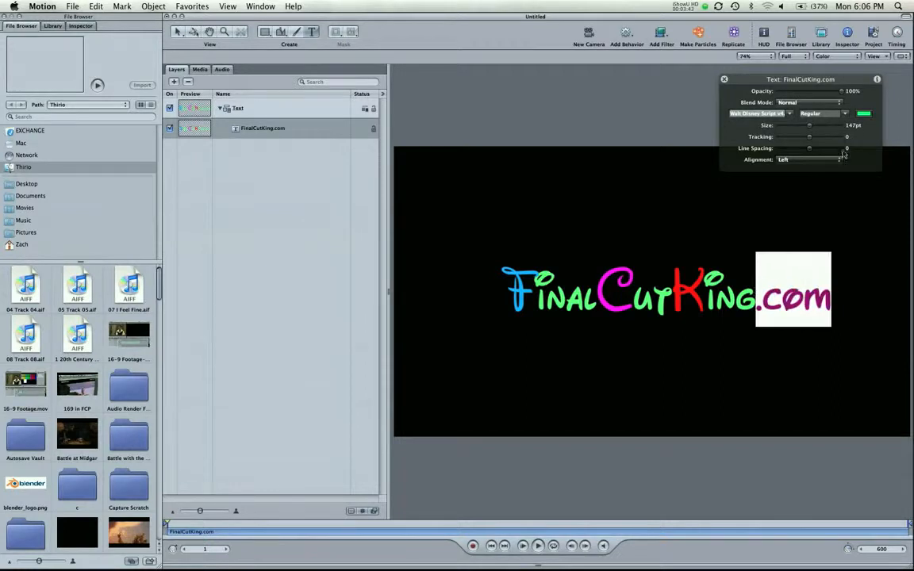
left_click(863, 115)
left_click(413, 244)
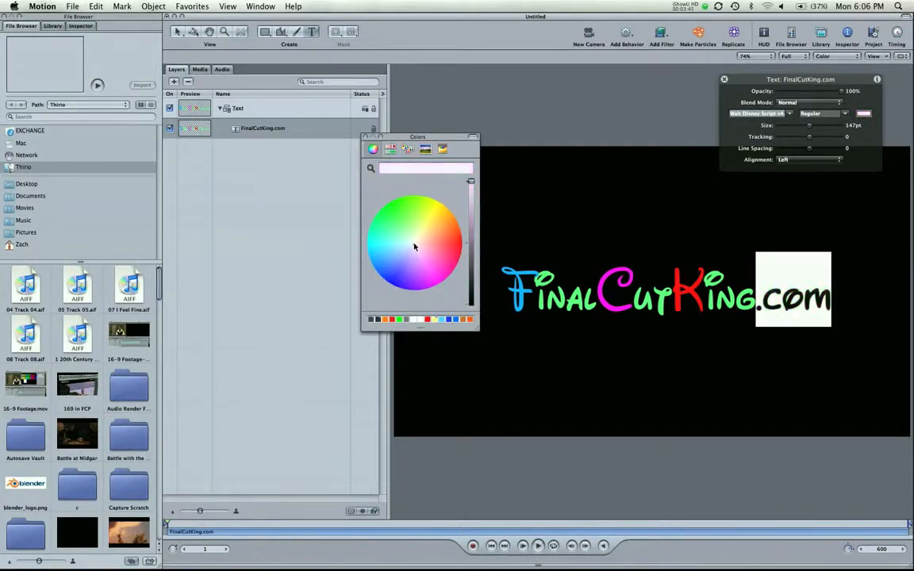
left_click(365, 138)
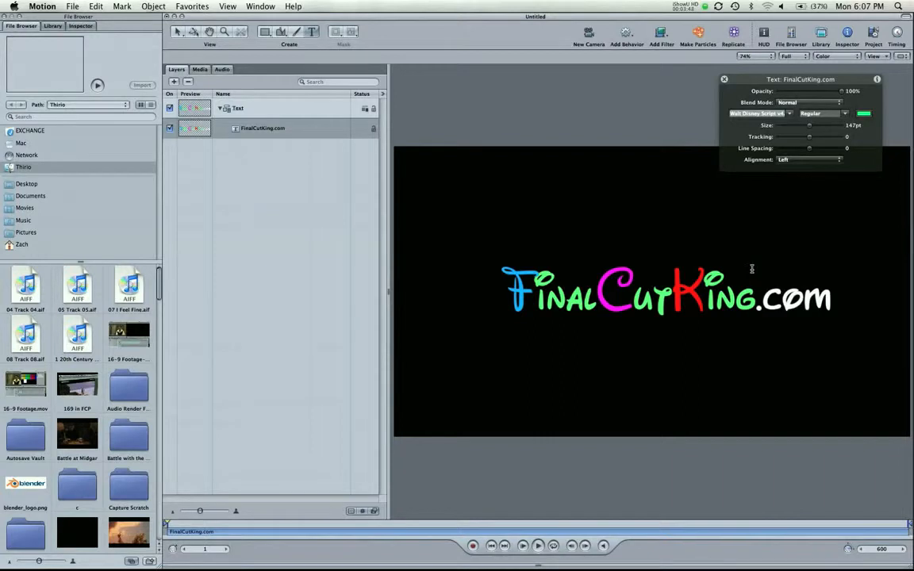
Turn the letters 'ing' in King red.
left_click(863, 113)
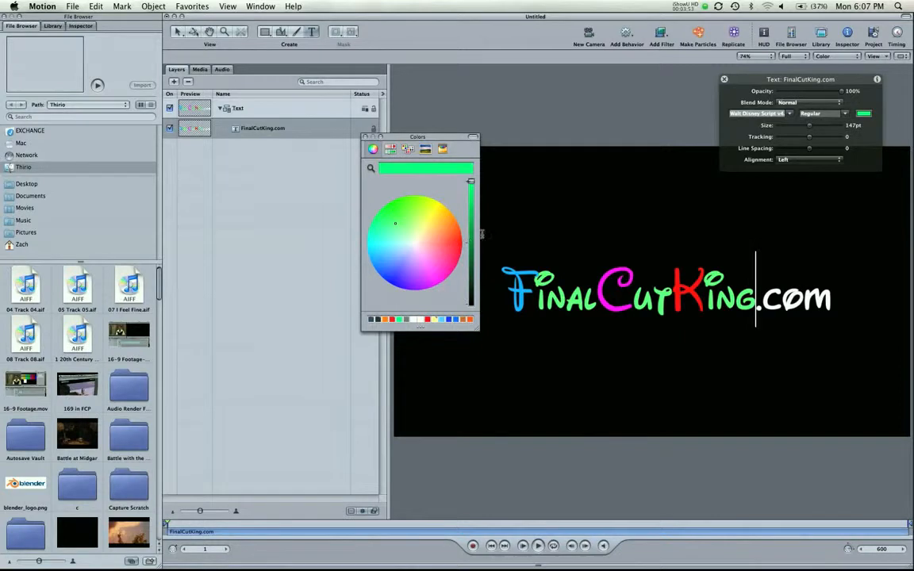
mouse_move(450, 246)
left_mouse_down()
mouse_move(453, 239)
mouse_move(435, 237)
left_mouse_up()
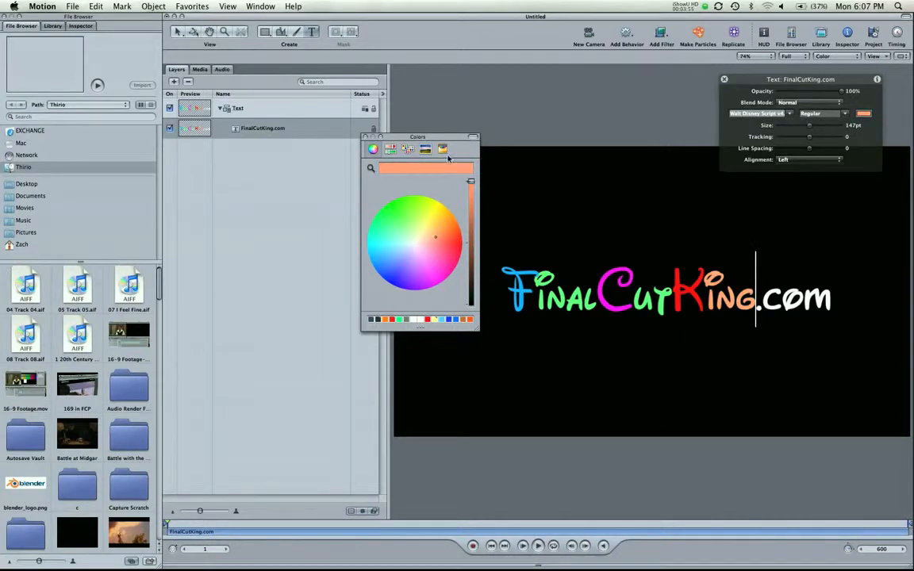
left_click(458, 235)
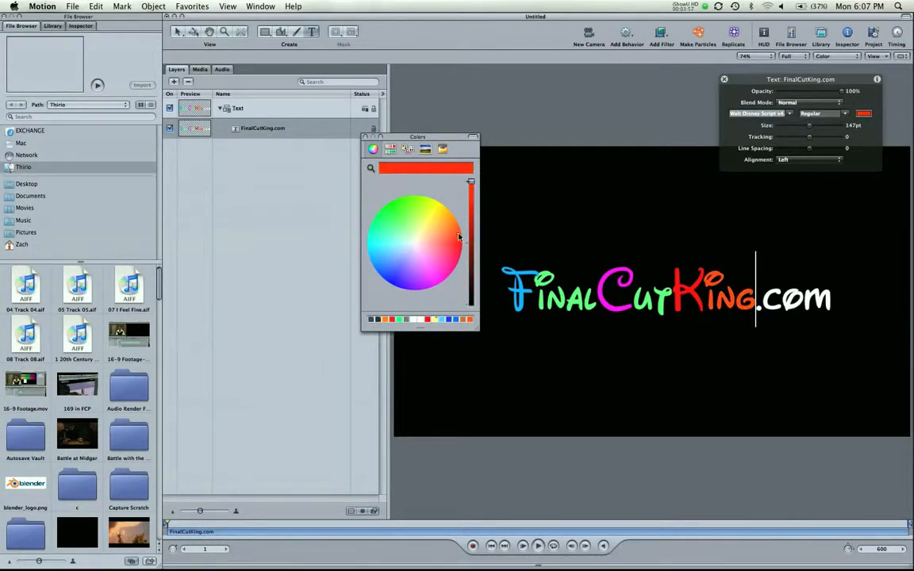
left_click(365, 136)
left_click(682, 318)
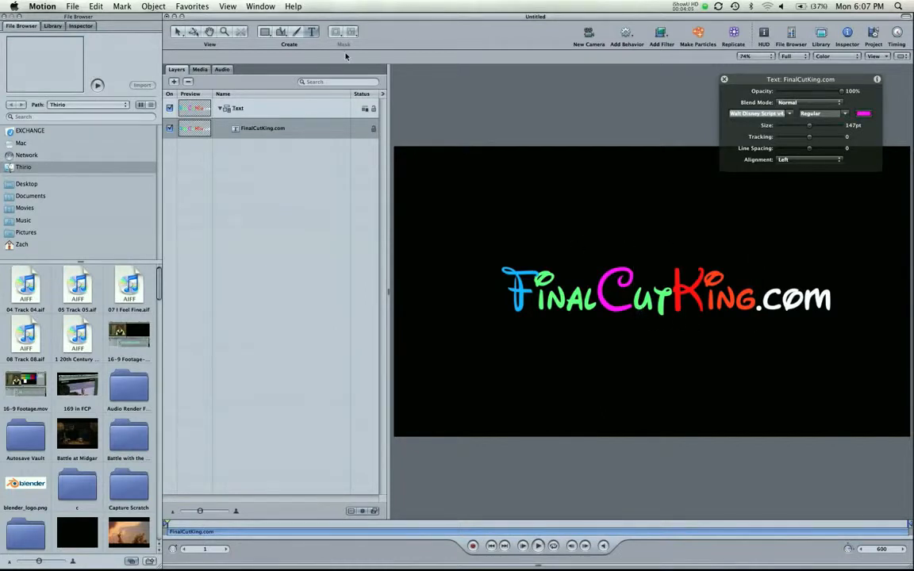
Try Wide Latin, Urban Sketch and TekniaGreek fonts on the title and move it fully inside the canvas.
key("Escape")
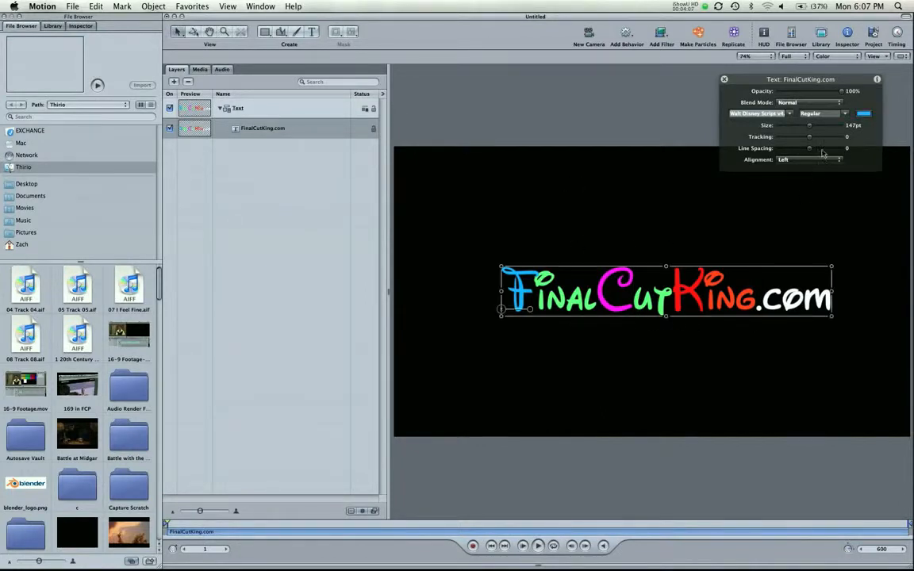
left_click(786, 115)
left_click(755, 211)
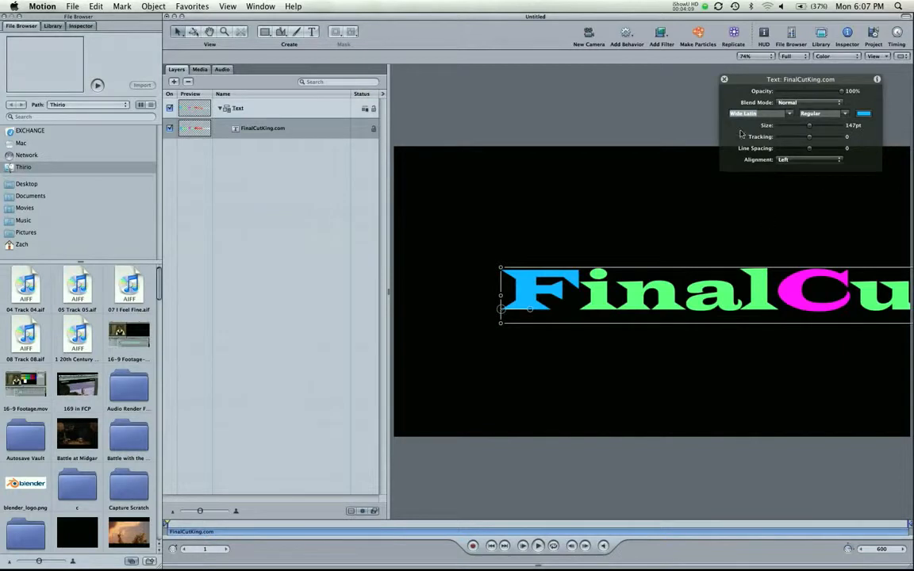
left_click(784, 115)
left_click(759, 141)
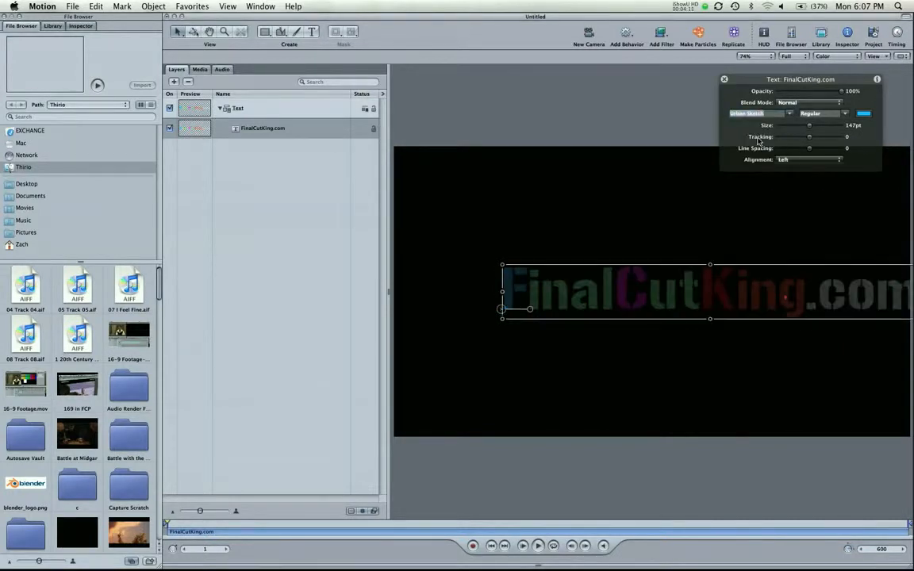
left_click(786, 115)
left_click(761, 142)
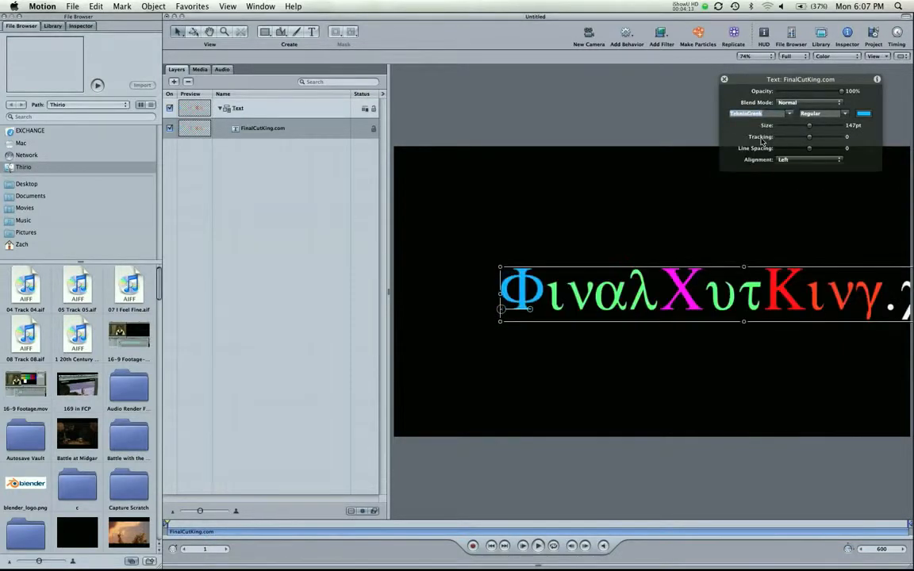
left_click_drag(786, 285, 693, 289)
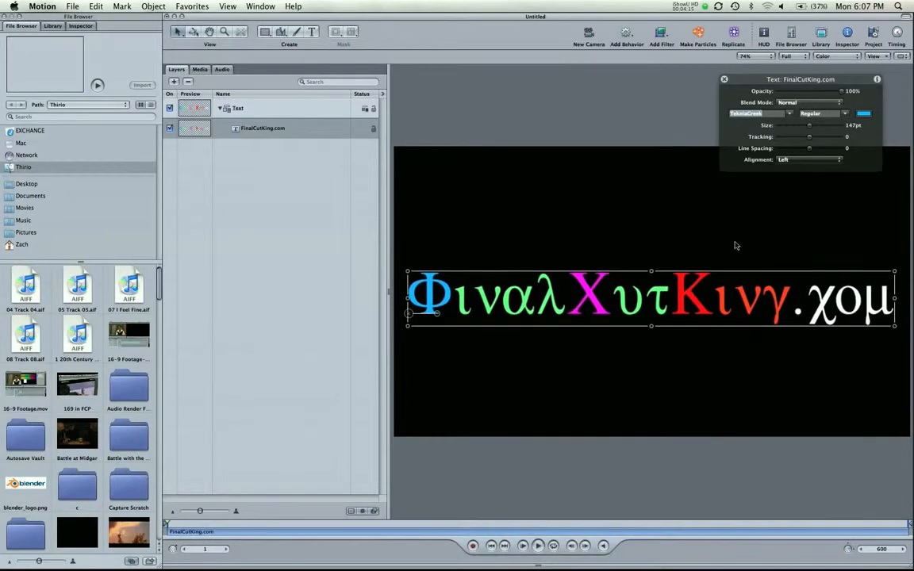
Switch the title to STFangsong Regular and widen the tracking to 2.
left_click(791, 116)
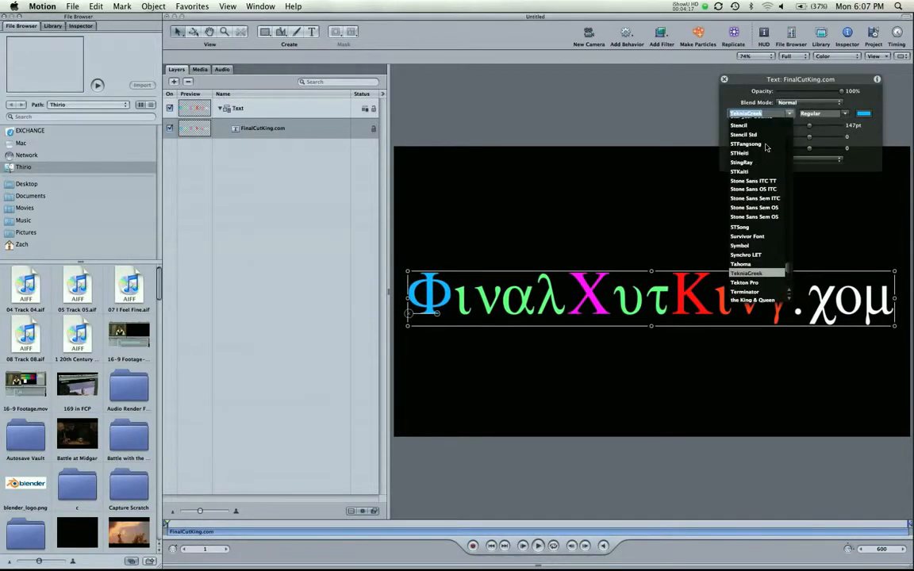
left_click(766, 145)
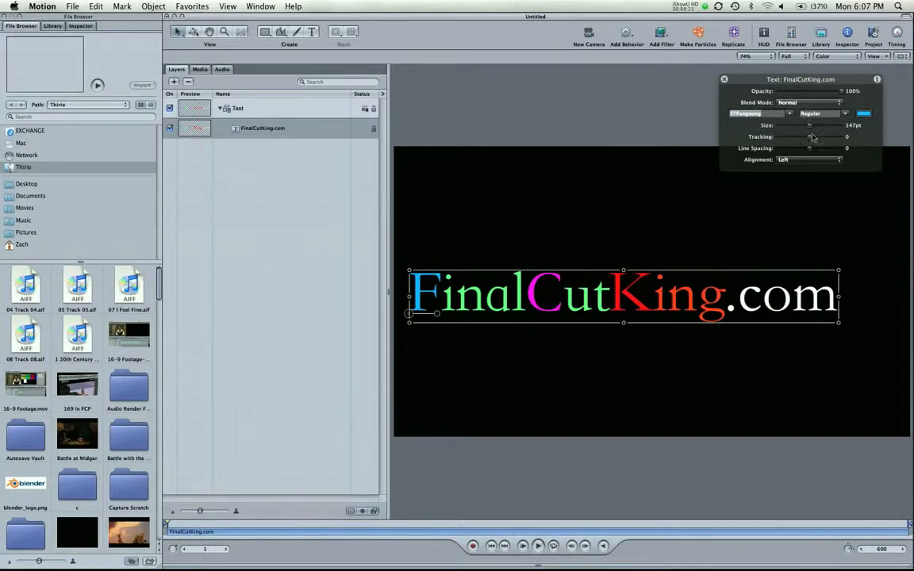
mouse_move(813, 139)
left_mouse_down()
mouse_move(841, 140)
mouse_move(776, 140)
mouse_move(813, 141)
left_mouse_up()
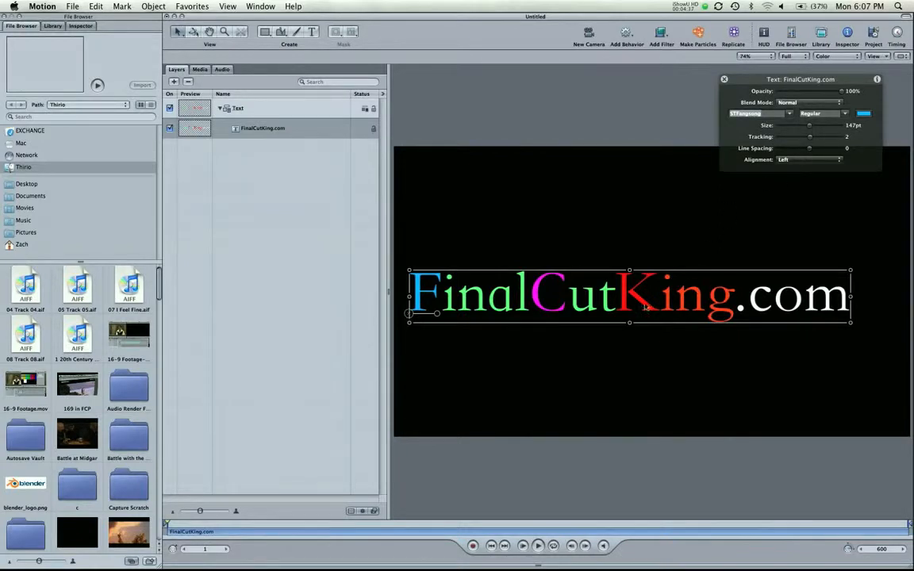
Add the creator's name as a second line under .com and tighten line spacing to -36.
double_click(642, 306)
left_click(847, 299)
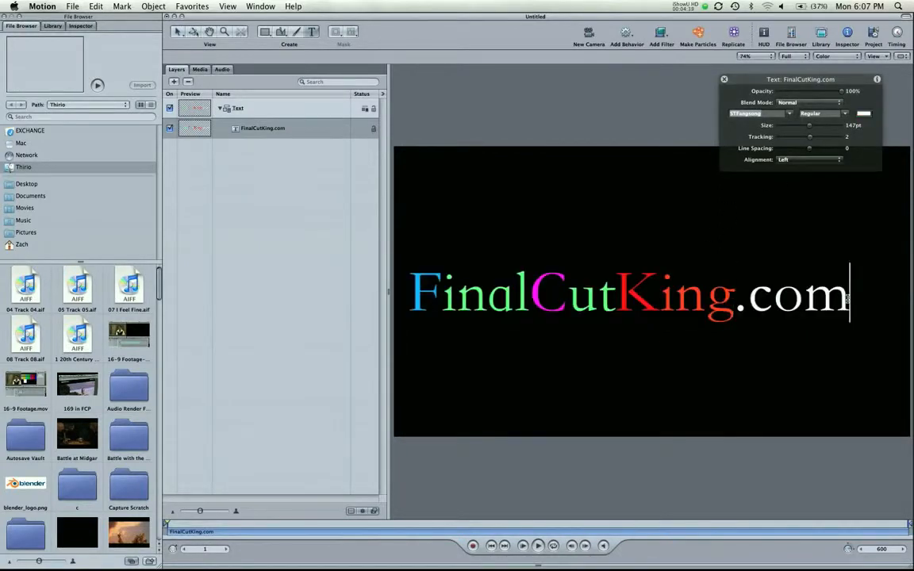
key("Return")
type("Zach King")
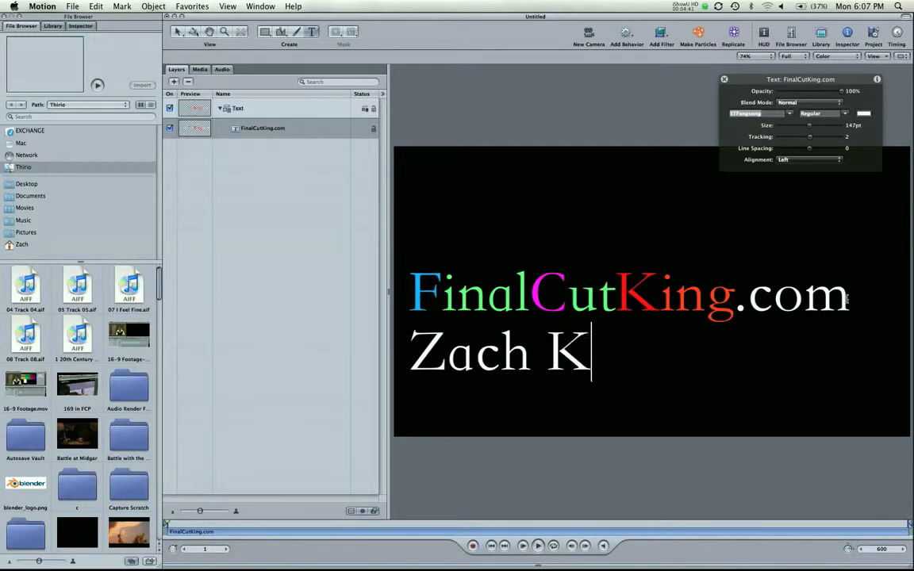
left_click(262, 127)
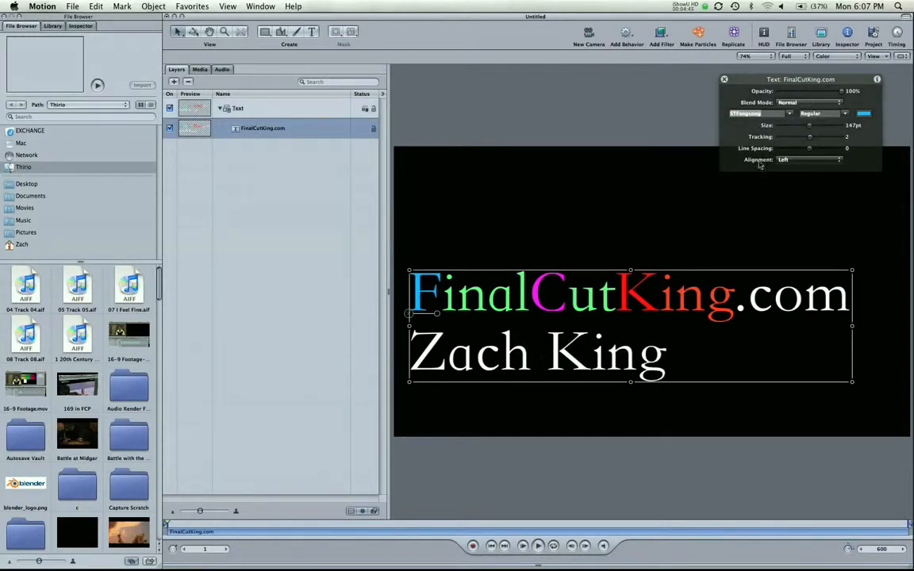
mouse_move(795, 154)
left_mouse_down()
mouse_move(771, 157)
mouse_move(855, 152)
mouse_move(799, 152)
left_mouse_up()
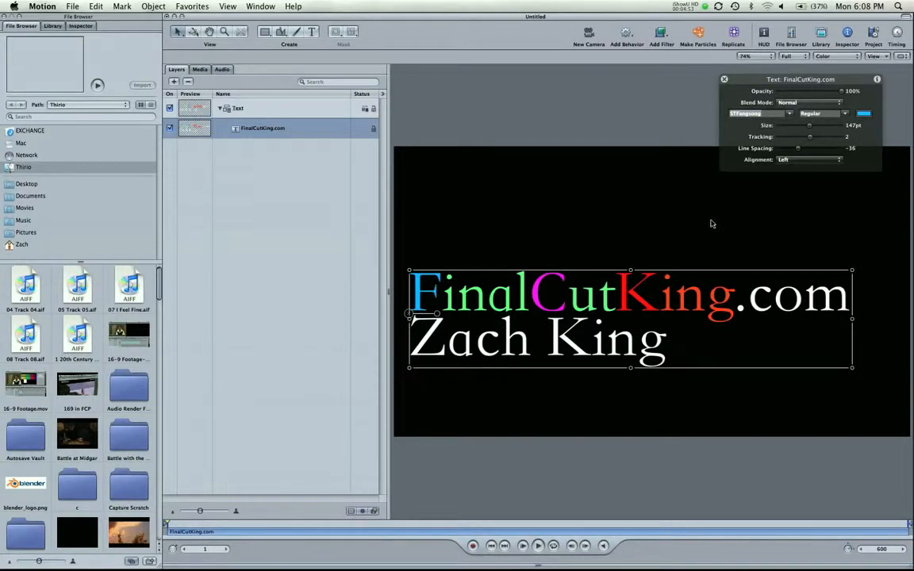